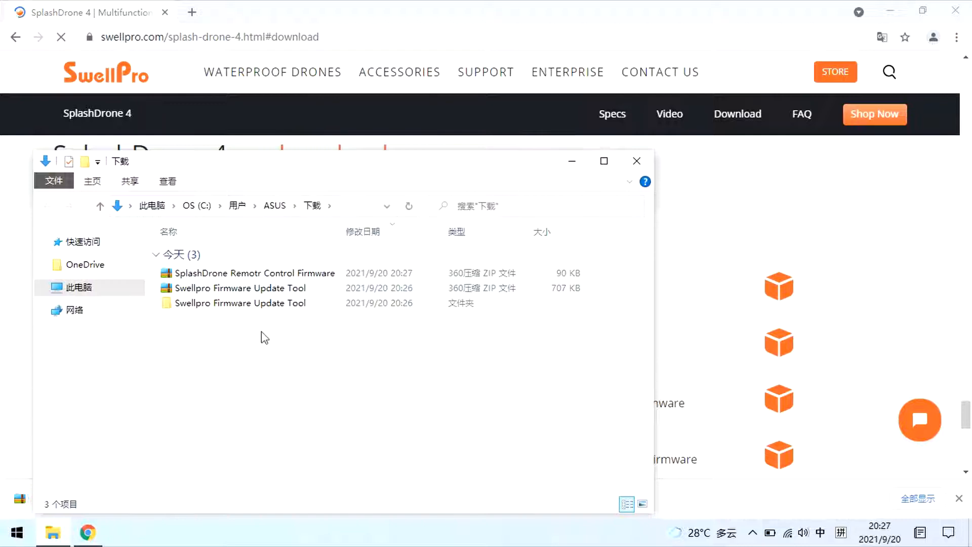
- Extract the SplashDrone Remotr Control Firmware archive from the Downloads folder
{"action": "double_click", "coordinate": [245, 276]}
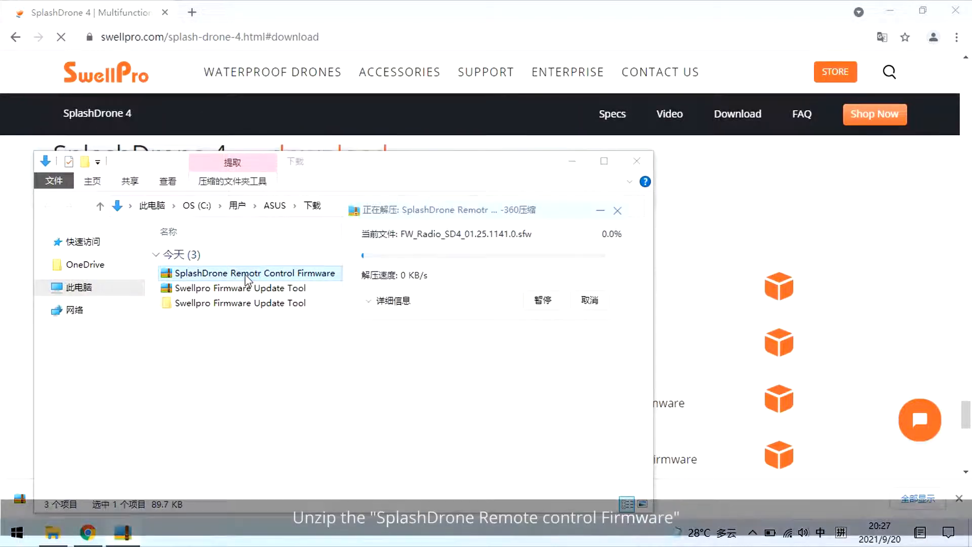
{"action": "left_click_drag", "start_coordinate": [272, 177], "coordinate": [569, 168]}
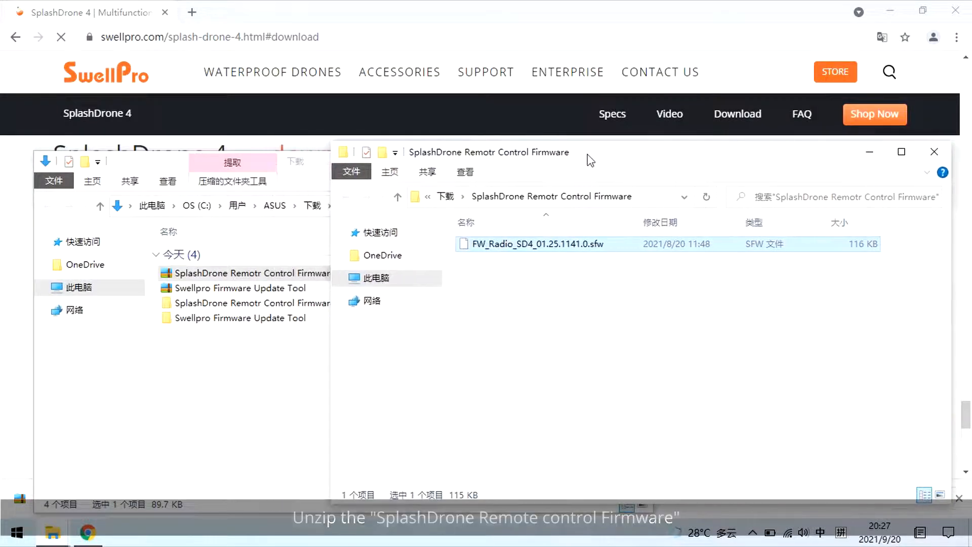
- Open the Swellpro Firmware Update Tool folder down to SwellproFirmwareToolV2 and launch SharkFirmwareV2
{"action": "left_click", "coordinate": [248, 319]}
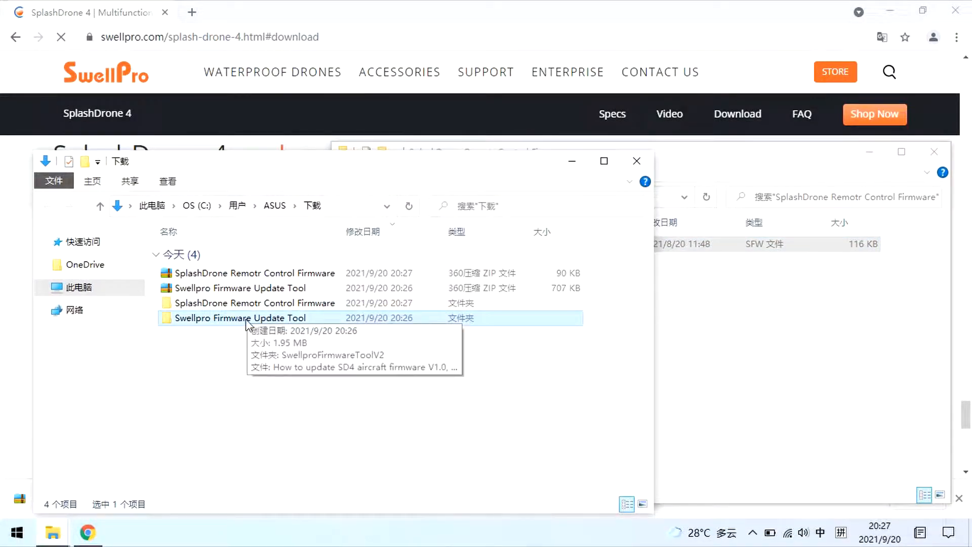
{"action": "double_click", "coordinate": [249, 319]}
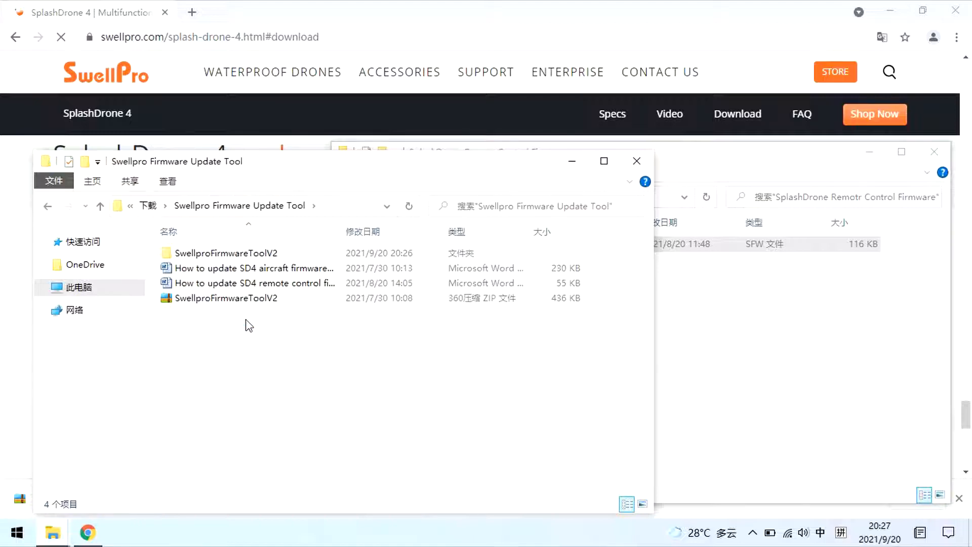
{"action": "double_click", "coordinate": [219, 253]}
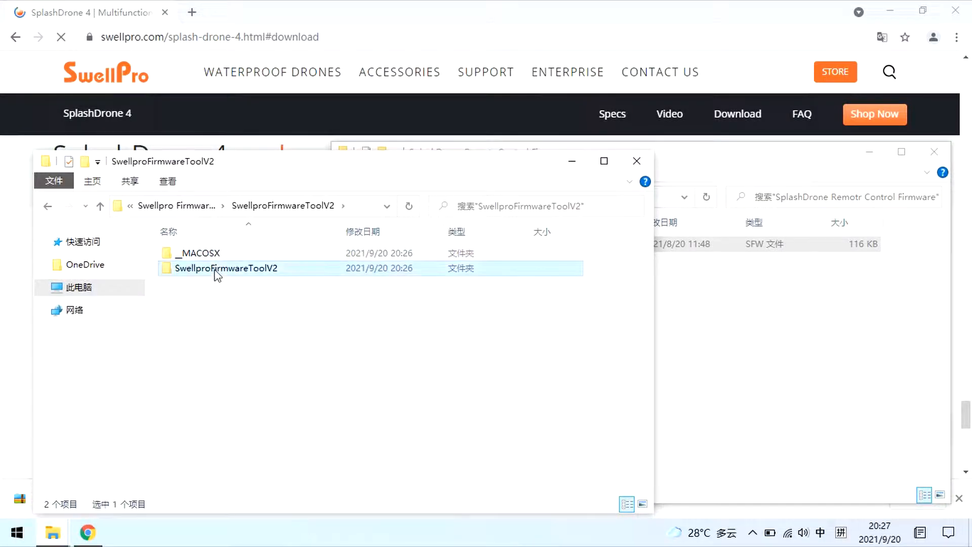
{"action": "double_click", "coordinate": [217, 270]}
{"action": "double_click", "coordinate": [210, 284]}
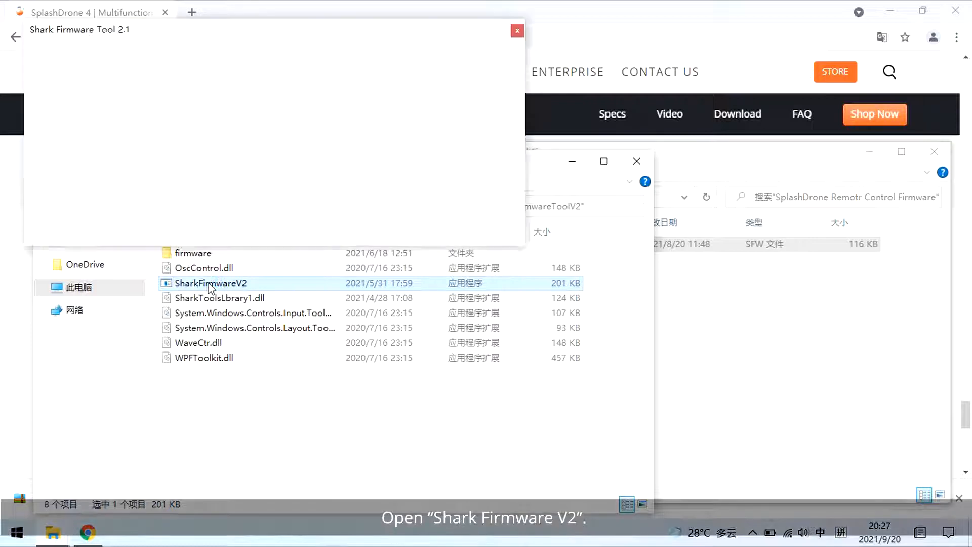
- Choose FW_Radio_SD4_01.25.1141.0.sfw from the SplashDrone Remotr Control Firmware folder as the firmware for device 2
{"action": "left_click", "coordinate": [430, 58]}
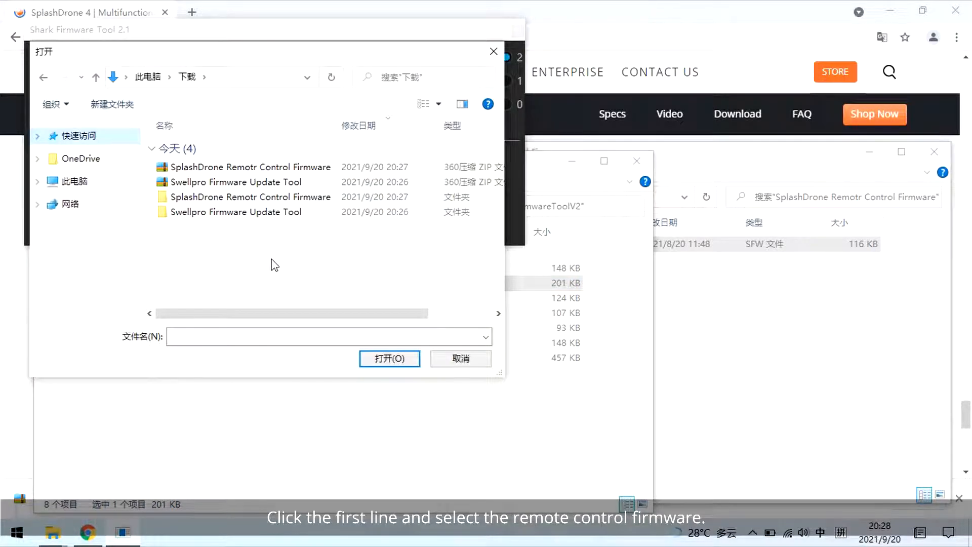
{"action": "double_click", "coordinate": [255, 202]}
{"action": "double_click", "coordinate": [240, 149]}
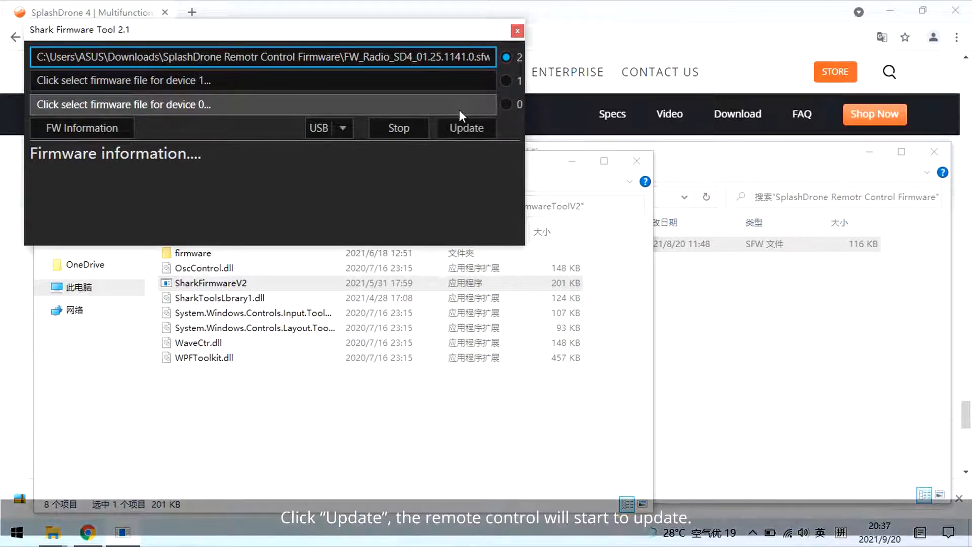
- Run the remote control firmware update, then query the firmware information
{"action": "left_click", "coordinate": [481, 127]}
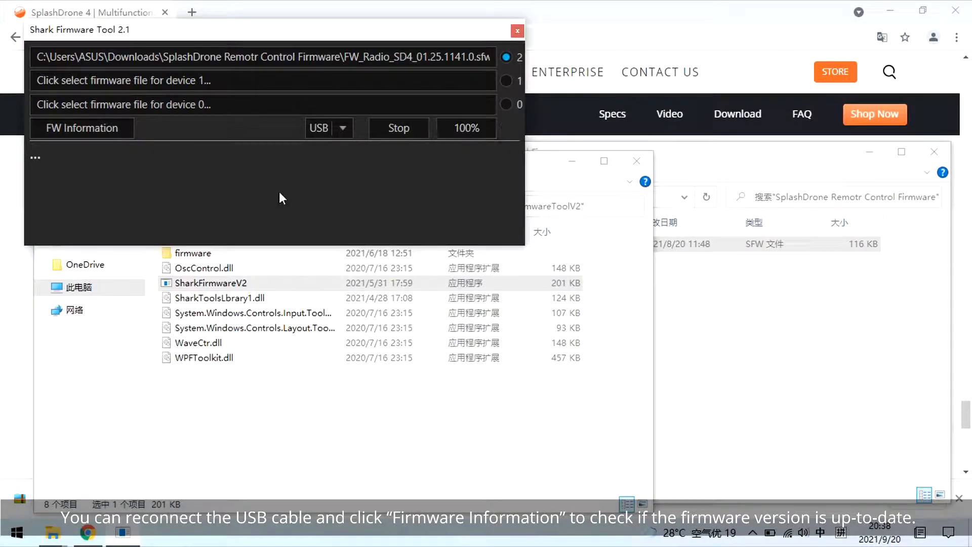
{"action": "left_click", "coordinate": [87, 128]}
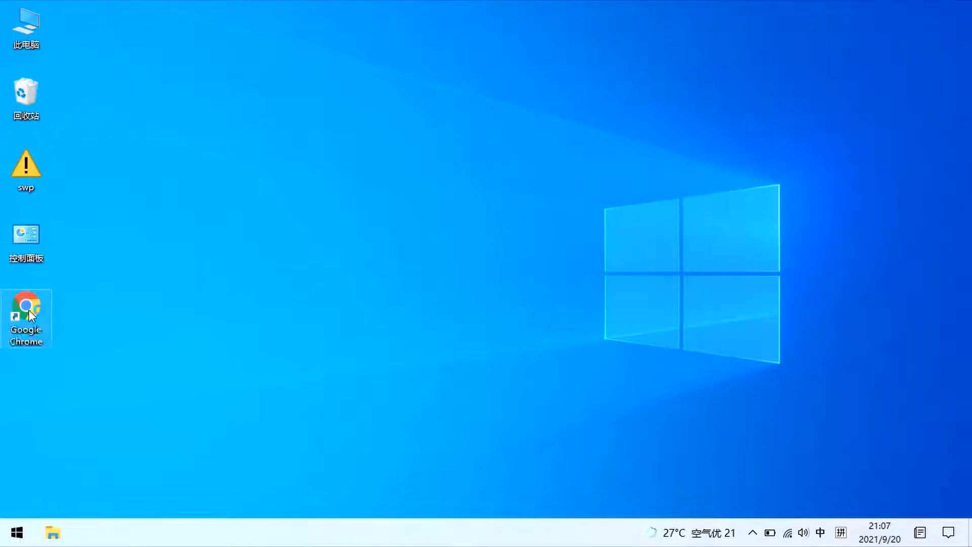
- Launch Google Chrome from the desktop and open the swellpro.com website
{"action": "double_click", "coordinate": [28, 309]}
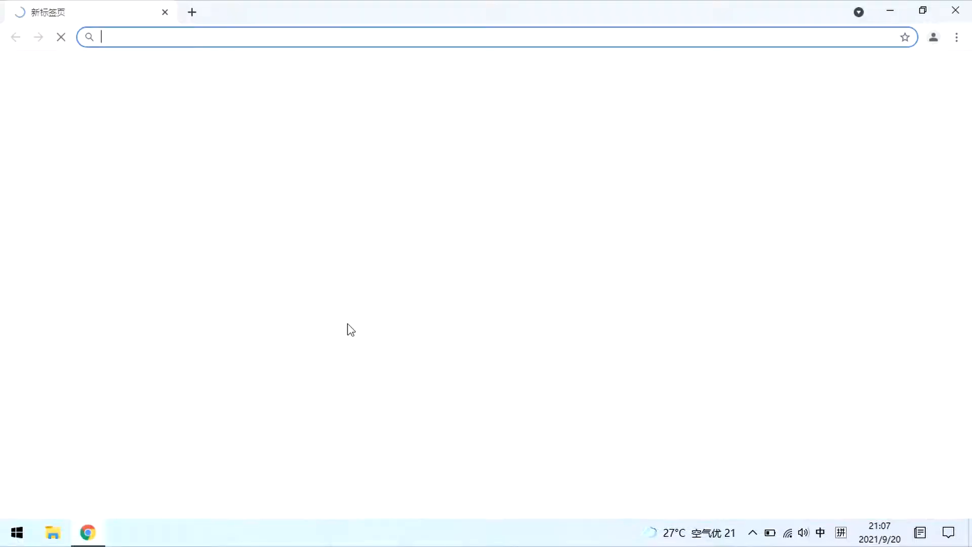
{"action": "left_click", "coordinate": [402, 350]}
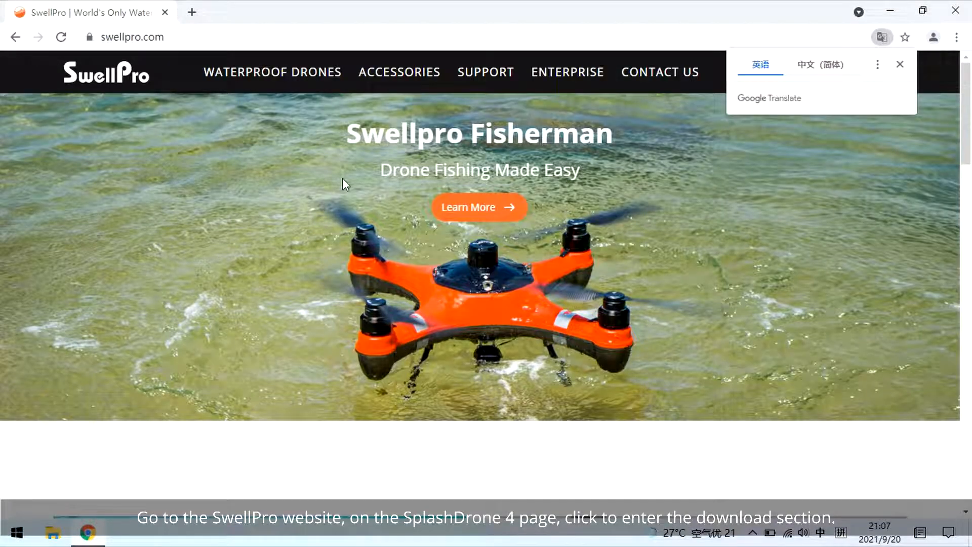
- Go to the SplashDrone 4 page's download section and download the GC3-S Gimbal Firmware
{"action": "mouse_move", "coordinate": [298, 81]}
{"action": "left_click", "coordinate": [298, 156]}
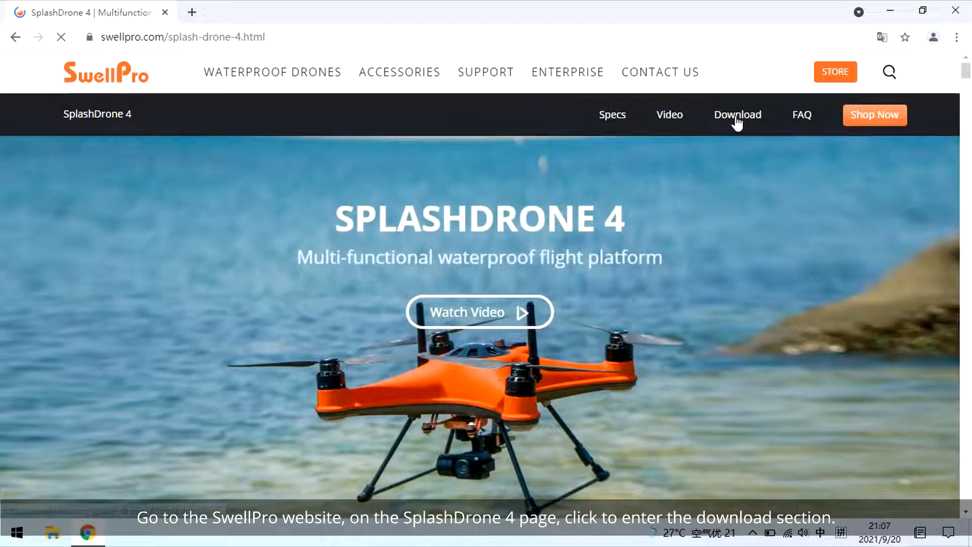
{"action": "left_click", "coordinate": [737, 117]}
{"action": "scroll", "coordinate": [597, 342], "scroll_direction": "down", "scroll_amount": 10}
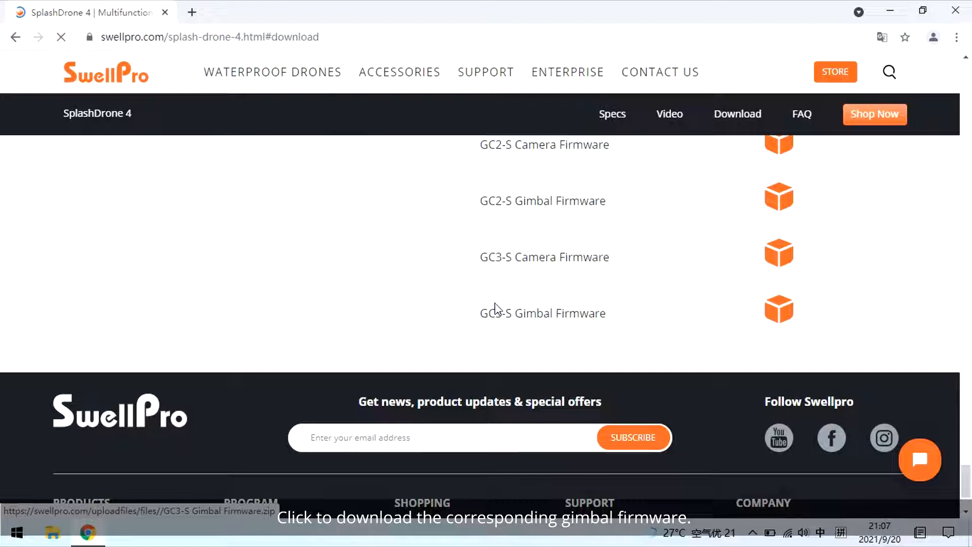
{"action": "left_click", "coordinate": [560, 317]}
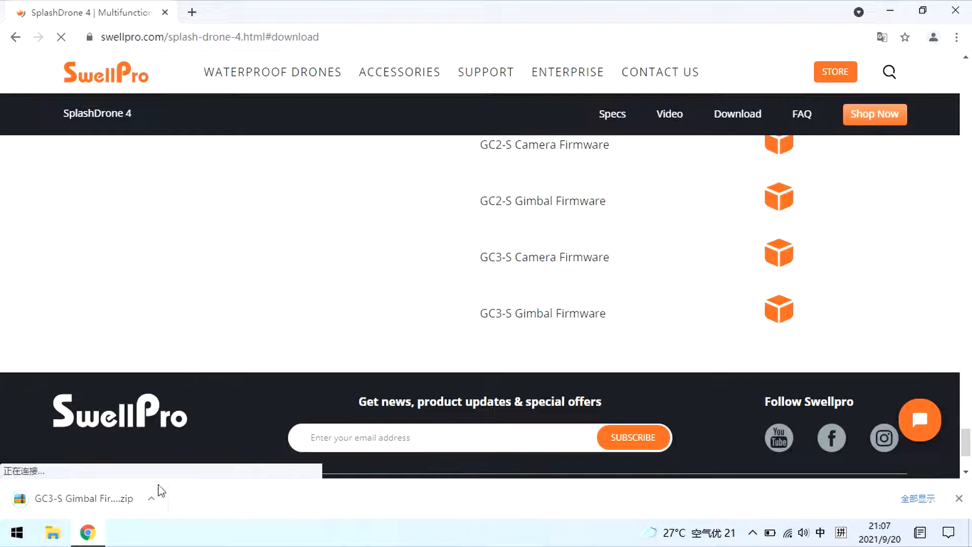
- Show the downloaded GC3-S Gimbal Firmware archive in its folder and extract it
{"action": "left_click", "coordinate": [156, 500]}
{"action": "left_click", "coordinate": [177, 449]}
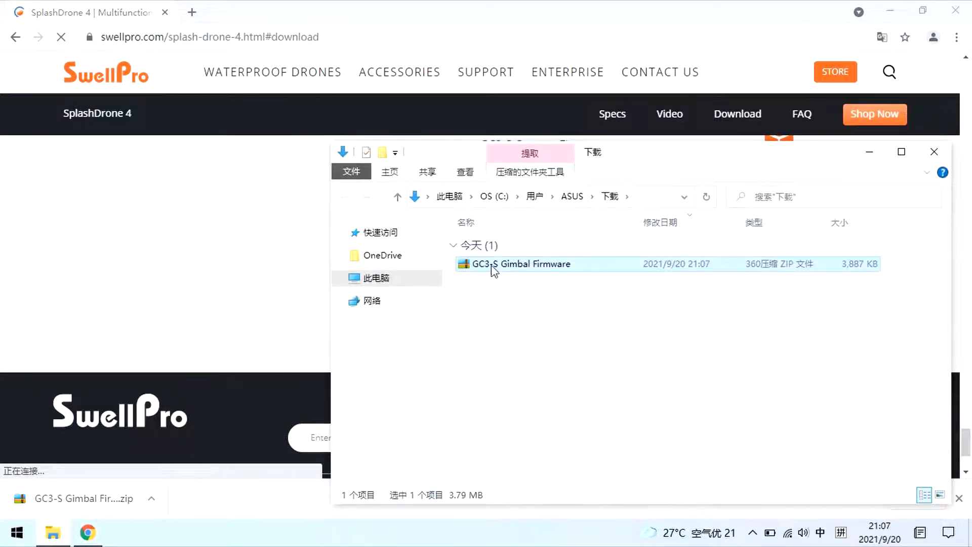
{"action": "double_click", "coordinate": [514, 266]}
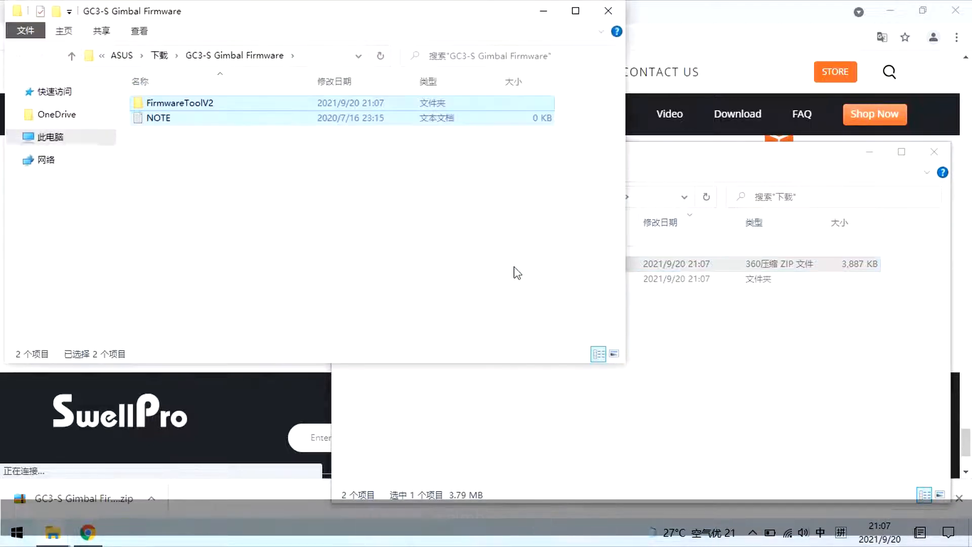
- Open the FirmwareToolV2 folder and launch SharkFirmwareV2
{"action": "left_click", "coordinate": [190, 163]}
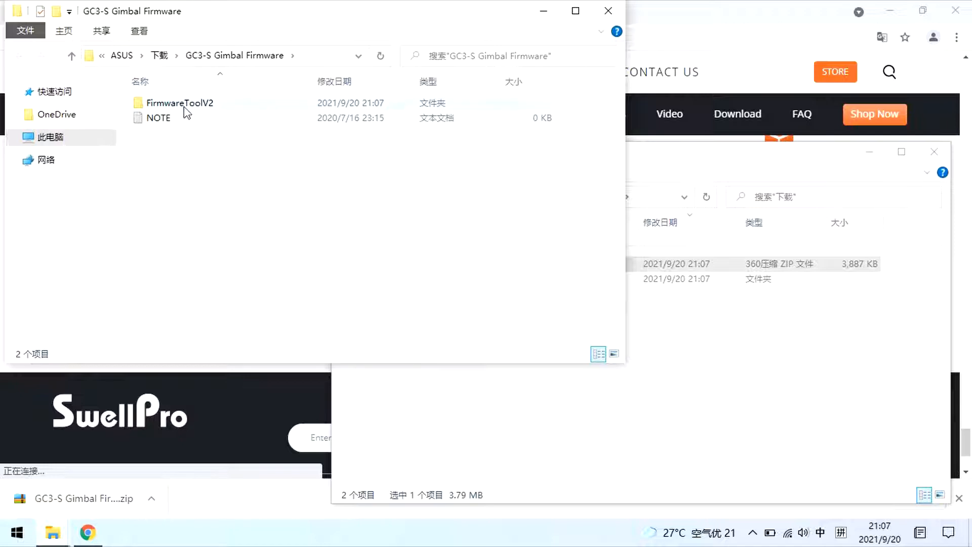
{"action": "double_click", "coordinate": [184, 106]}
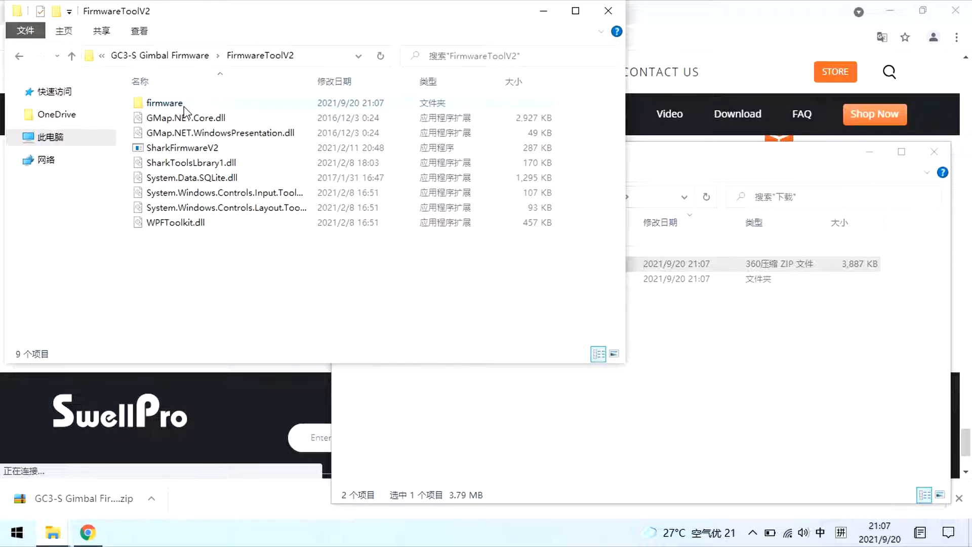
{"action": "left_click", "coordinate": [186, 150]}
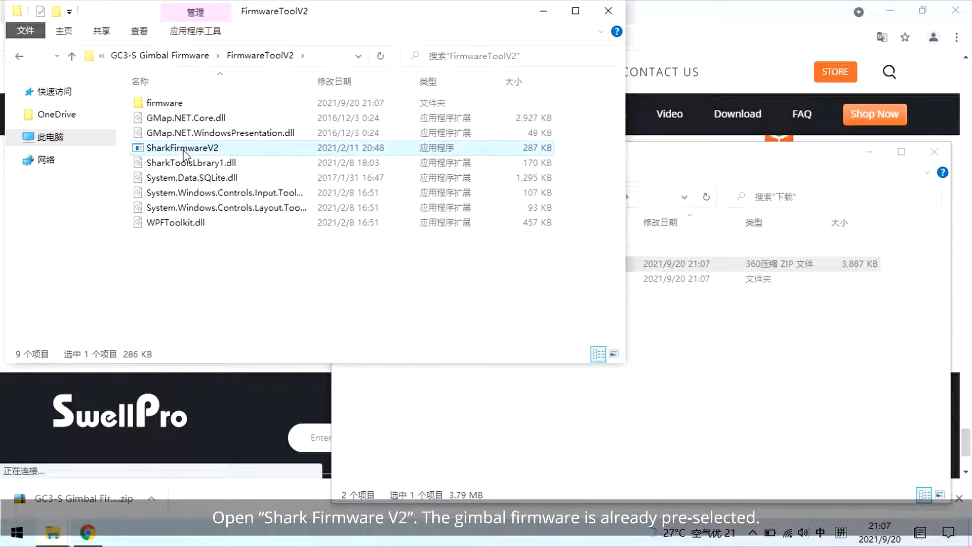
{"action": "double_click", "coordinate": [183, 150]}
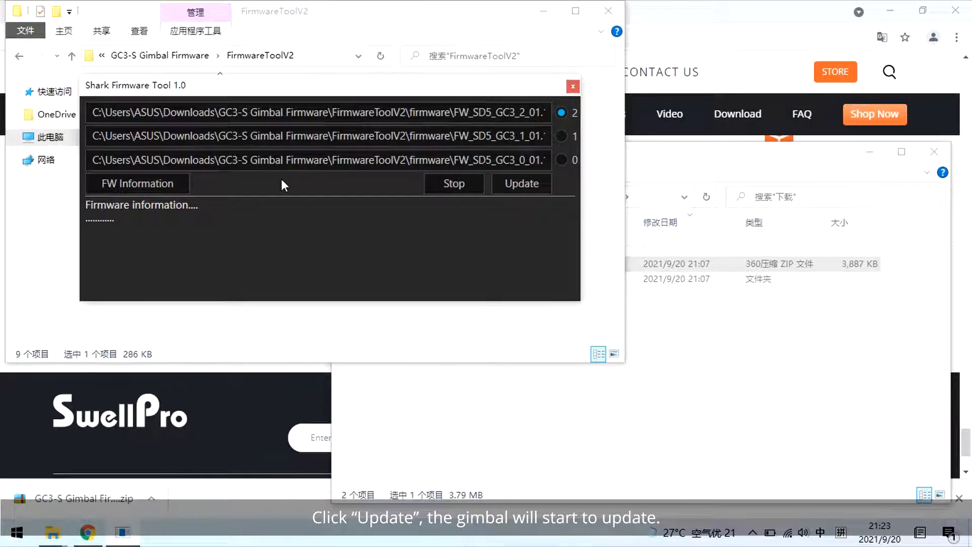
- Run the gimbal firmware update for device 2, then for devices 1 and 0 in turn
{"action": "left_click", "coordinate": [508, 186]}
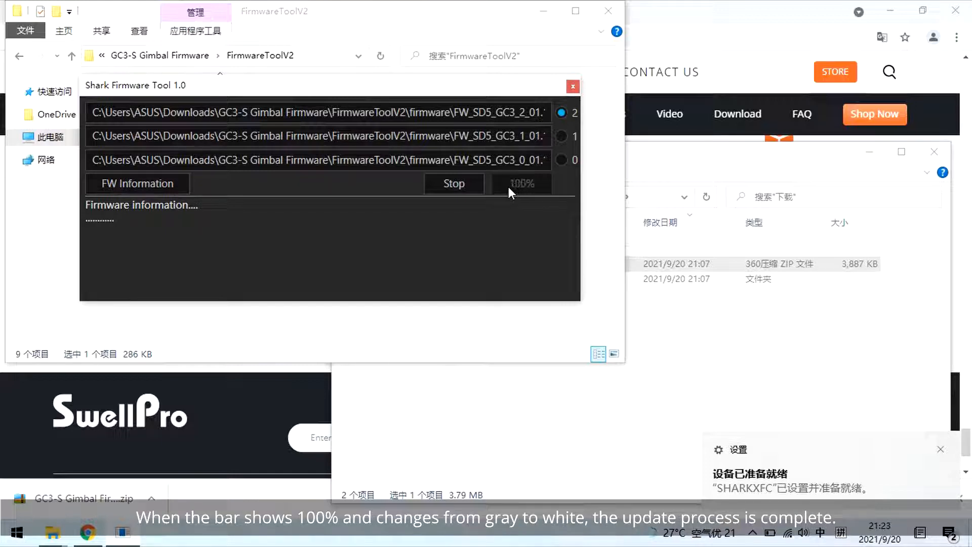
{"action": "left_click", "coordinate": [560, 135]}
{"action": "left_click", "coordinate": [532, 182]}
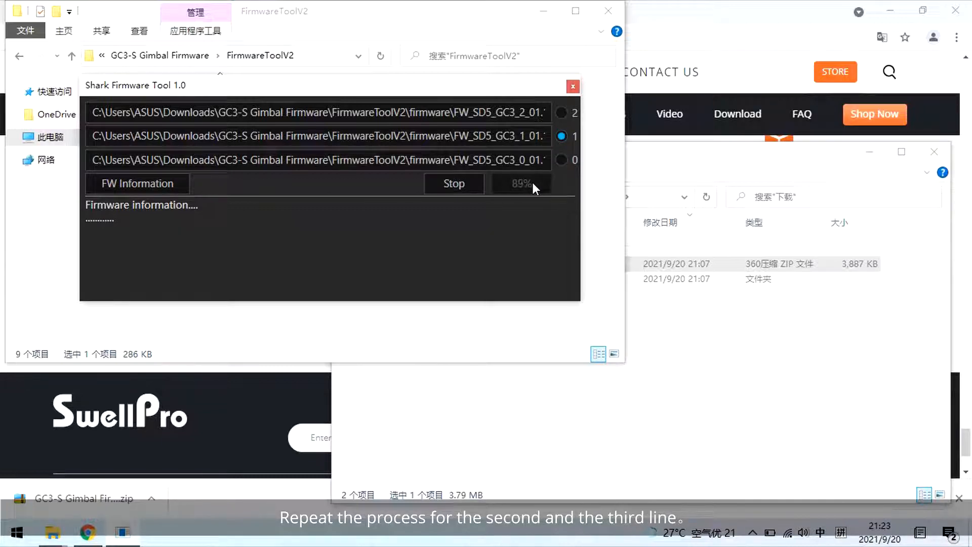
{"action": "left_click", "coordinate": [557, 162]}
{"action": "left_click", "coordinate": [521, 183]}
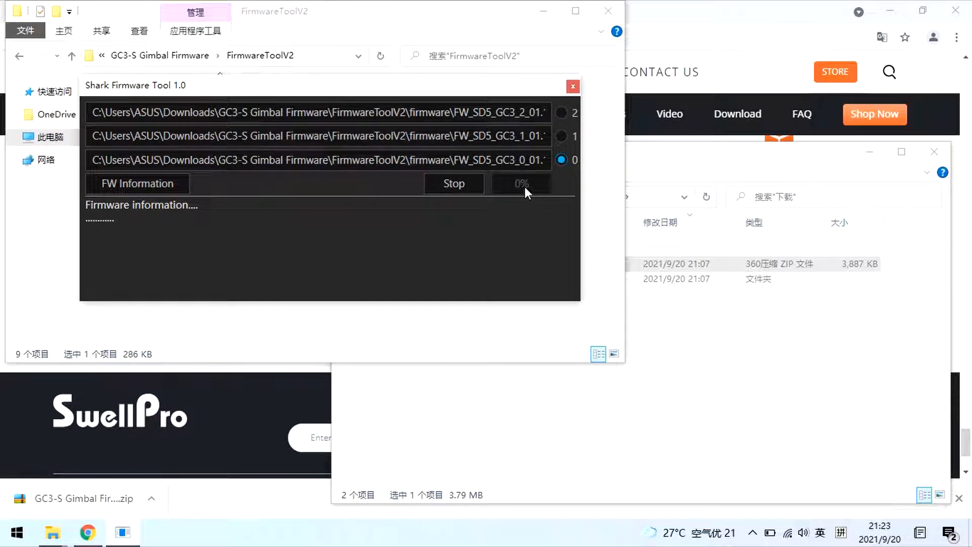